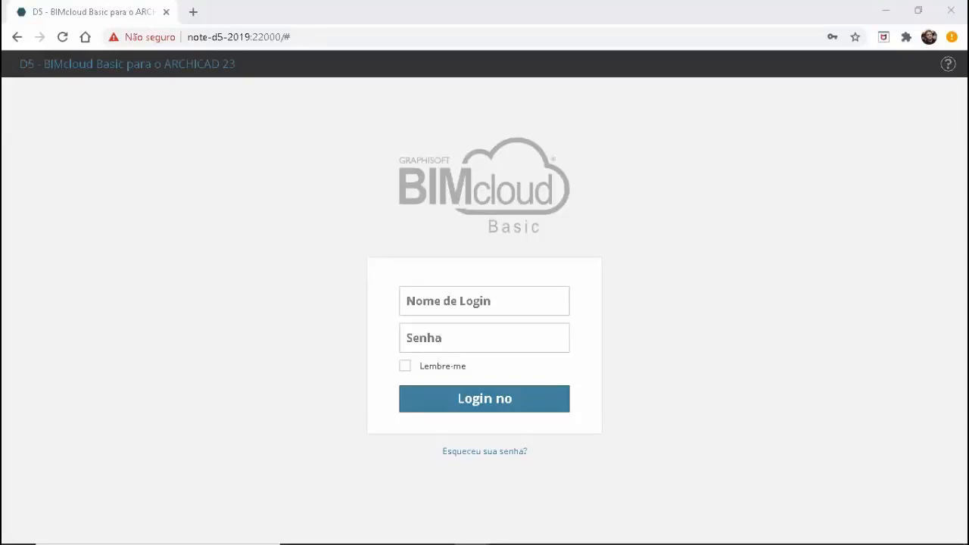
# Log in to the BIMcloud Basic manager as Usuario1 by entering the account password
pyautogui.click(484, 301)
pyautogui.click(455, 361)
pyautogui.click(485, 338)
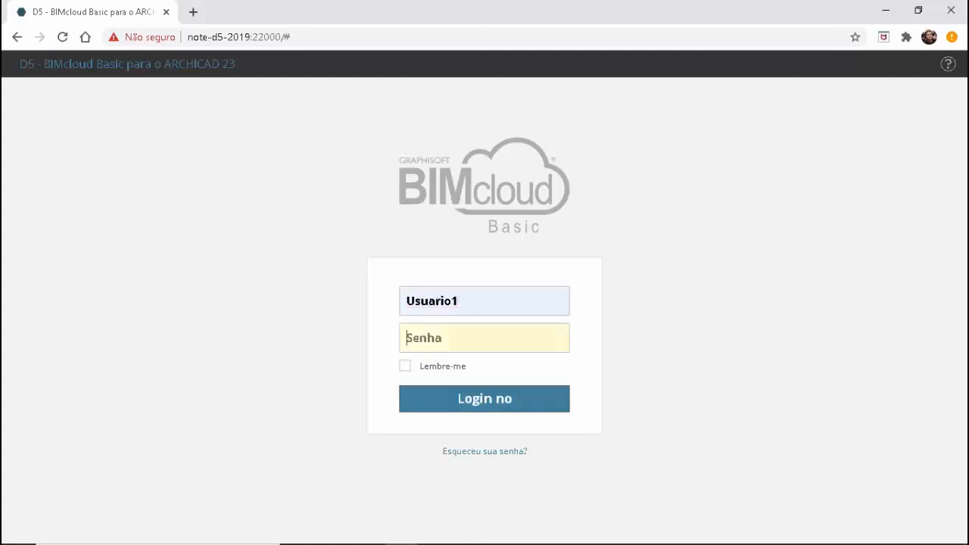
pyautogui.write('********')
pyautogui.press('Return')
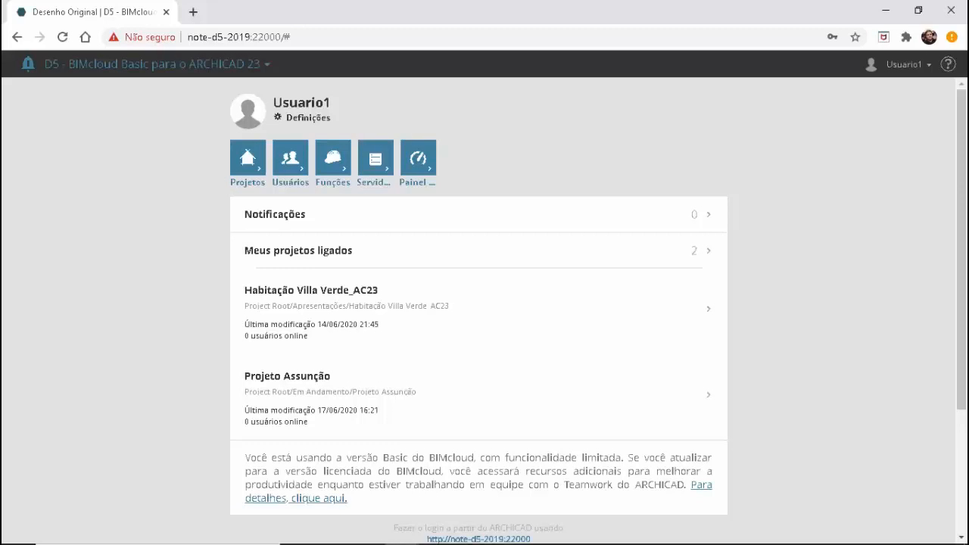
# Open role management and compare the permissions of the Arquiteto and BIM Manager roles
pyautogui.click(333, 158)
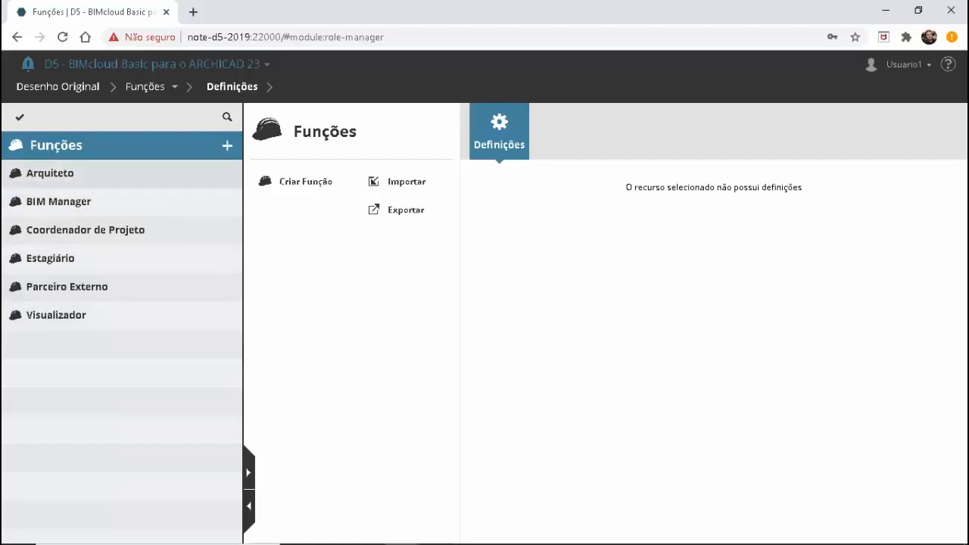
pyautogui.click(50, 173)
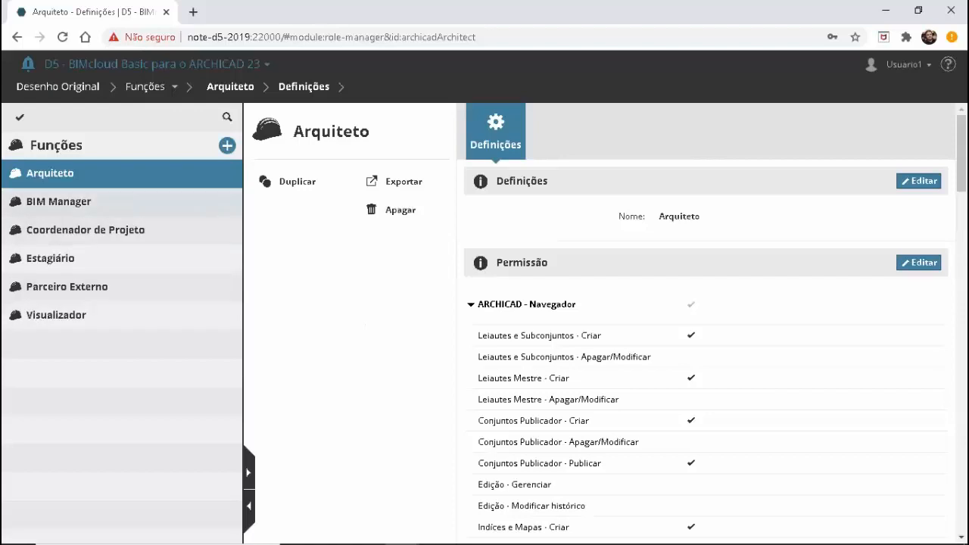
pyautogui.click(59, 202)
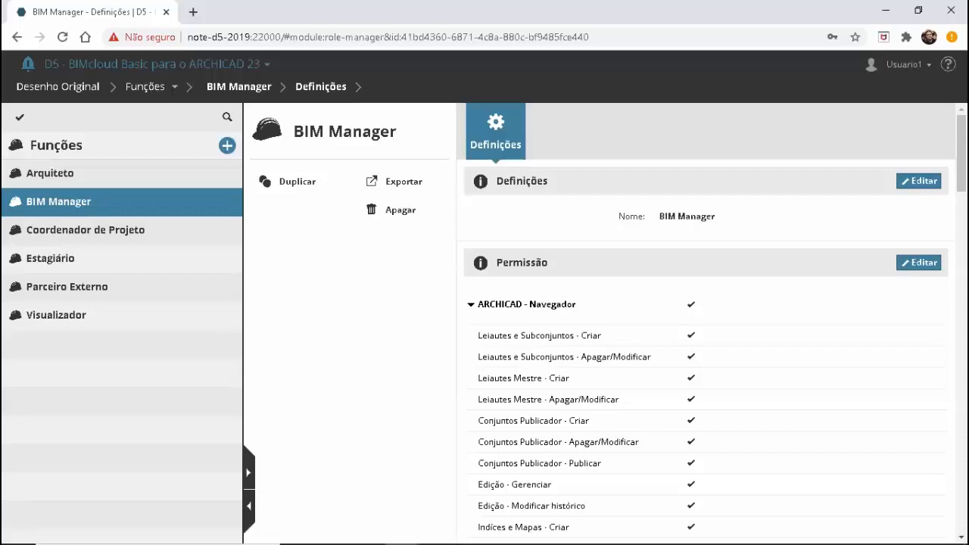
pyautogui.click(68, 173)
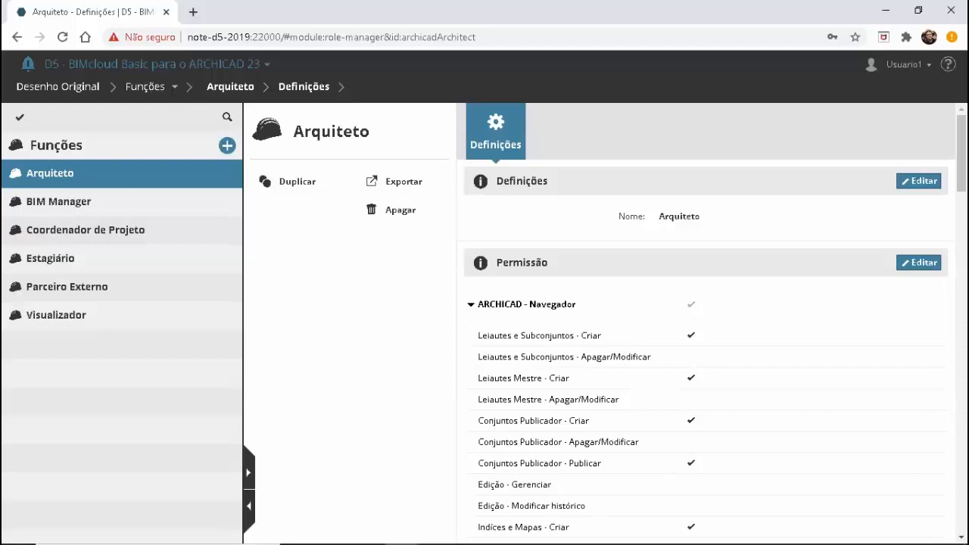
# Examine the full permission list of the Estagiário role, including its Ferramentas and Mais groups
pyautogui.click(50, 258)
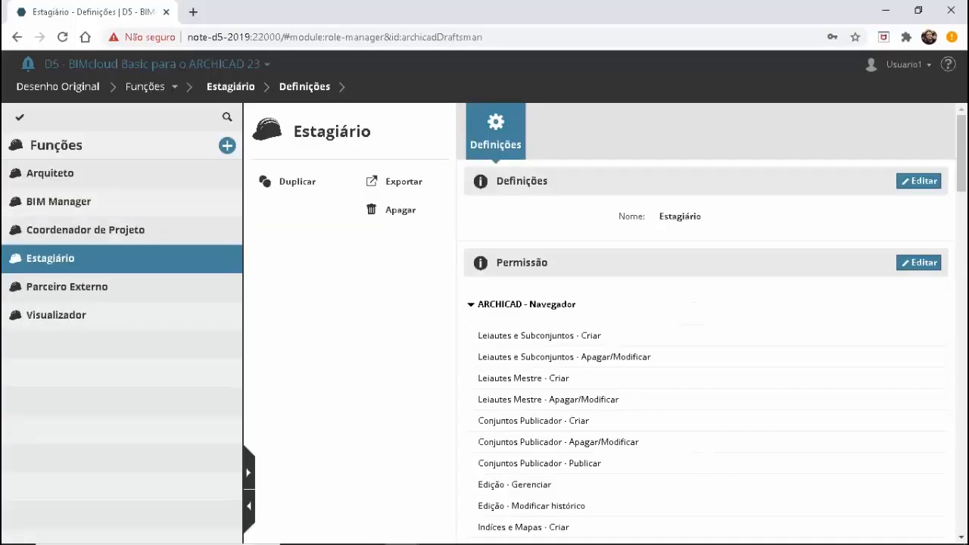
pyautogui.scroll(-15, 709, 325)
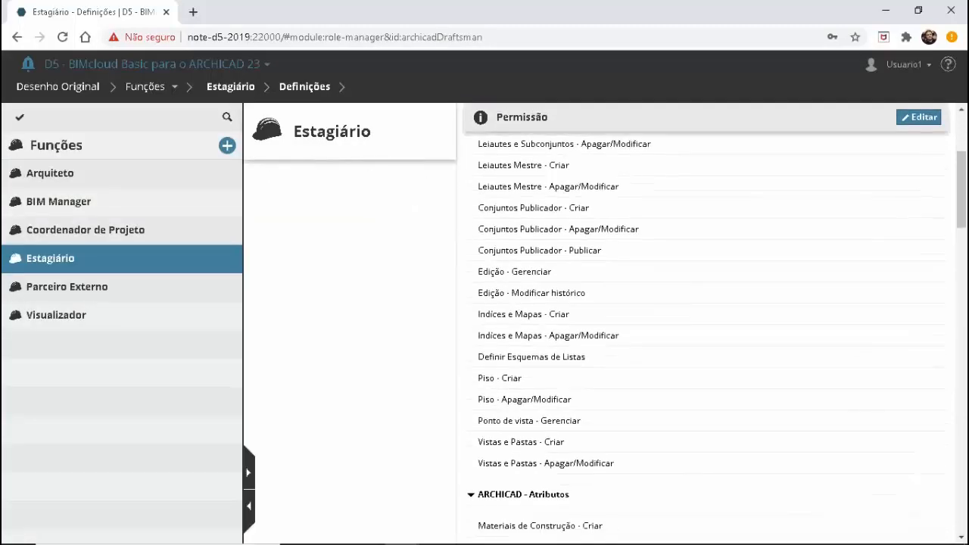
pyautogui.scroll(-4, 709, 326)
pyautogui.scroll(2, 708, 325)
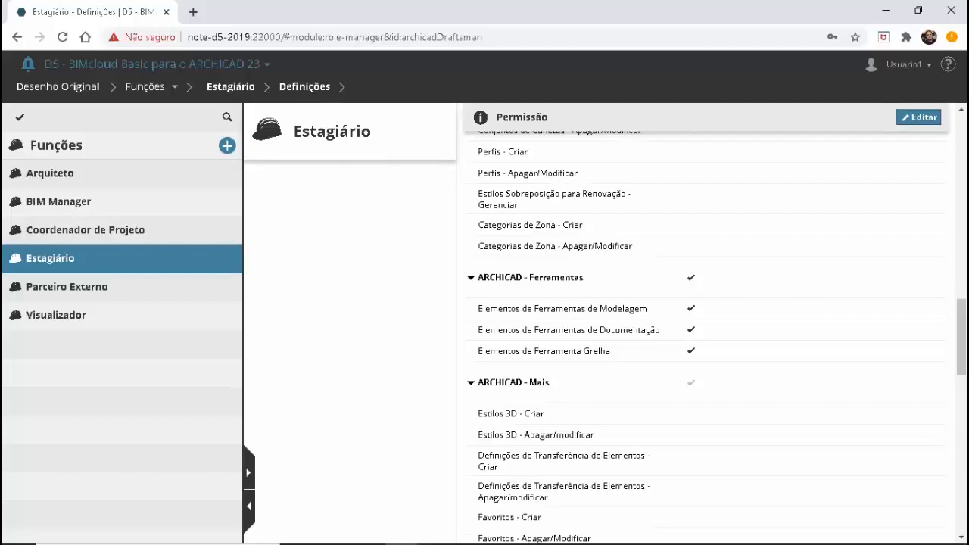
pyautogui.scroll(-6, 708, 326)
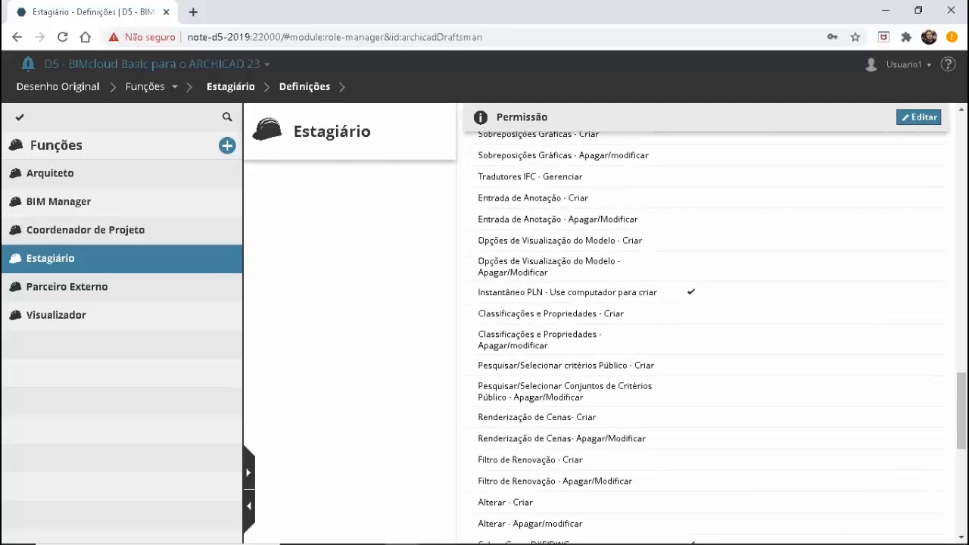
pyautogui.scroll(20, 708, 325)
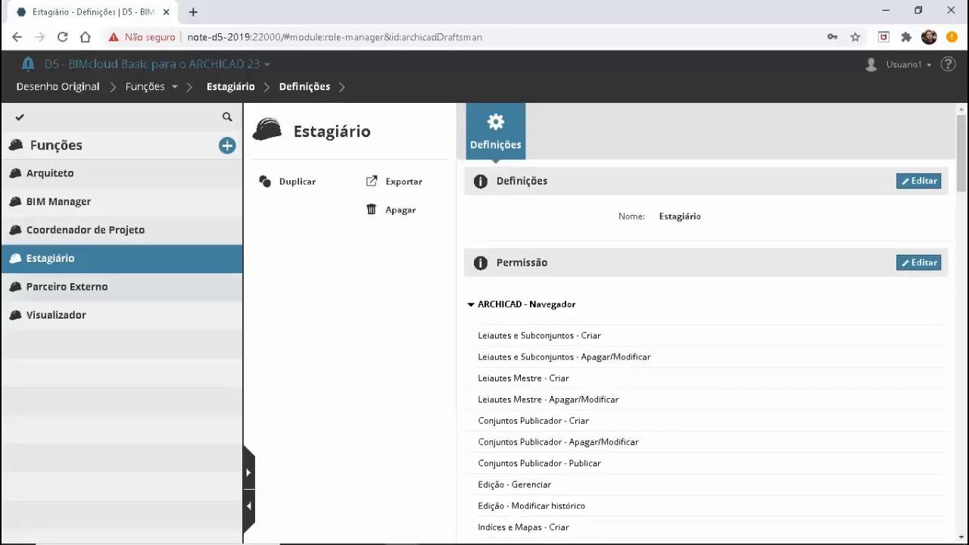
# Examine the permissions of the Parceiro Externo role and open the Visualizador role's definitions
pyautogui.click(67, 286)
pyautogui.scroll(-2, 708, 326)
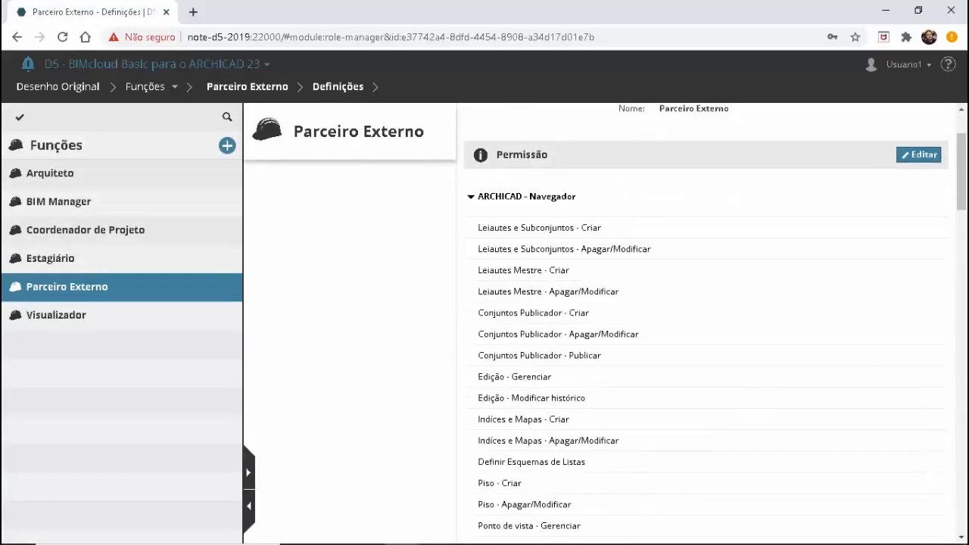
pyautogui.scroll(-9, 708, 325)
pyautogui.scroll(4, 708, 326)
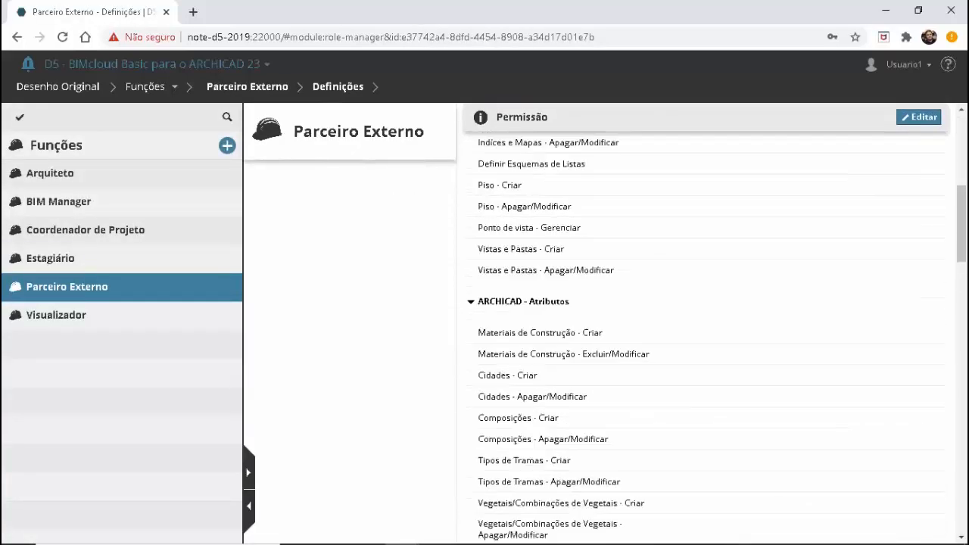
pyautogui.scroll(7, 708, 325)
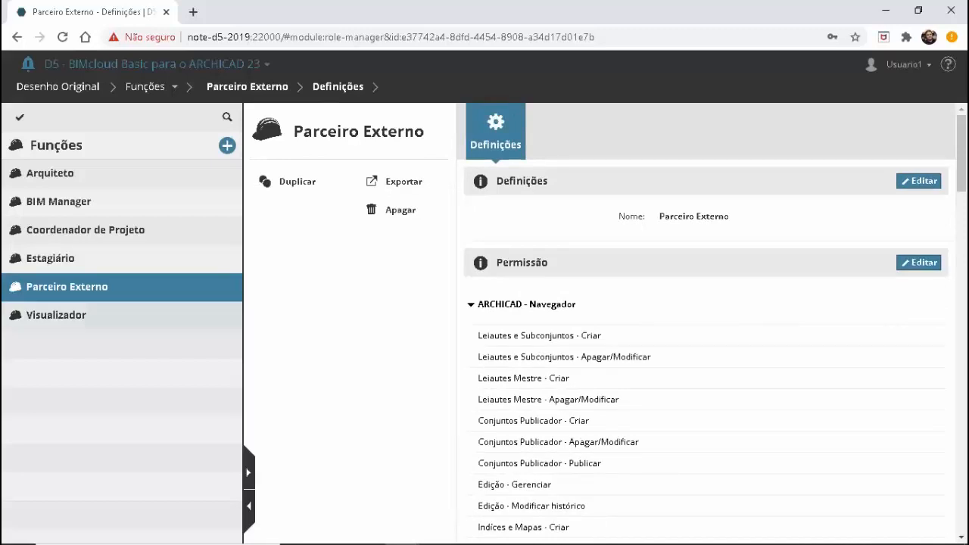
pyautogui.click(56, 315)
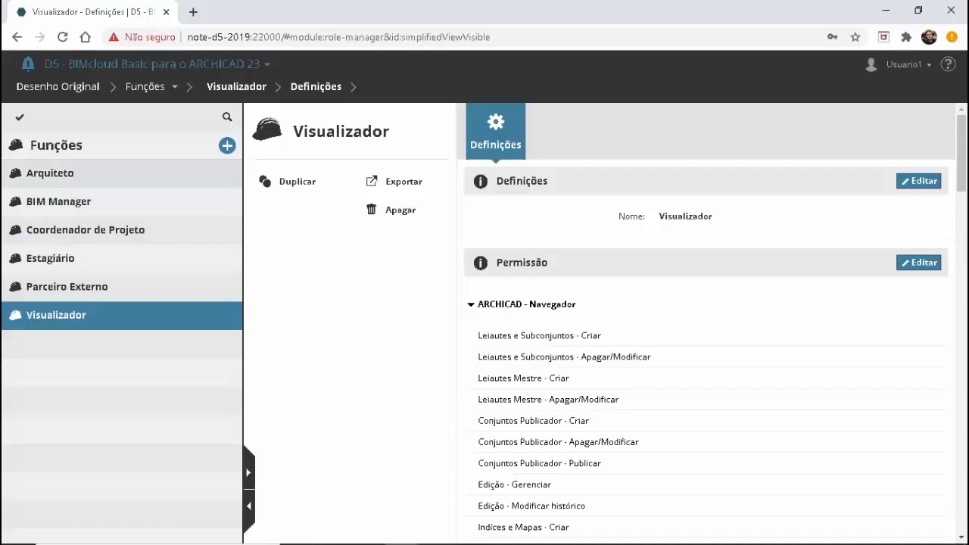
# Return to the start page and open the definitions of Usuario1 in user management
pyautogui.click(58, 87)
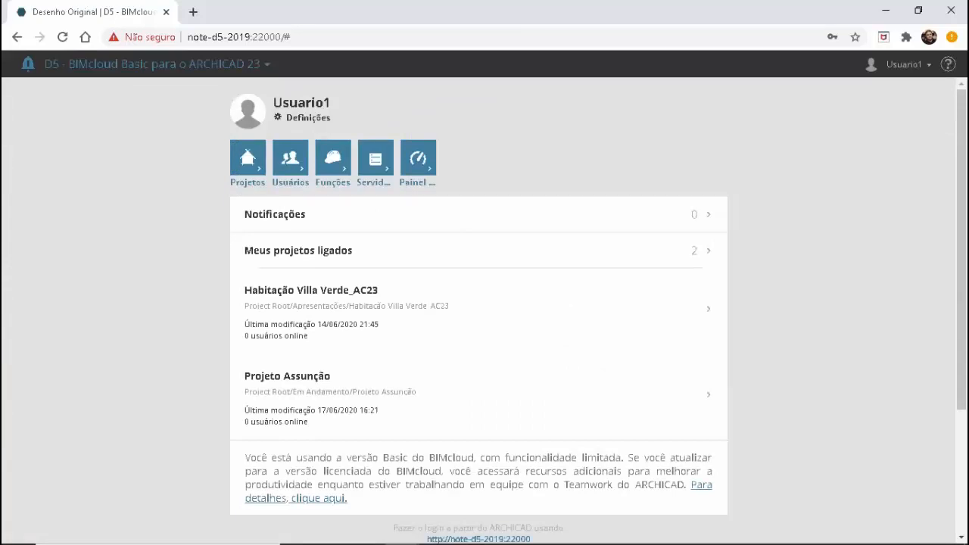
pyautogui.click(290, 158)
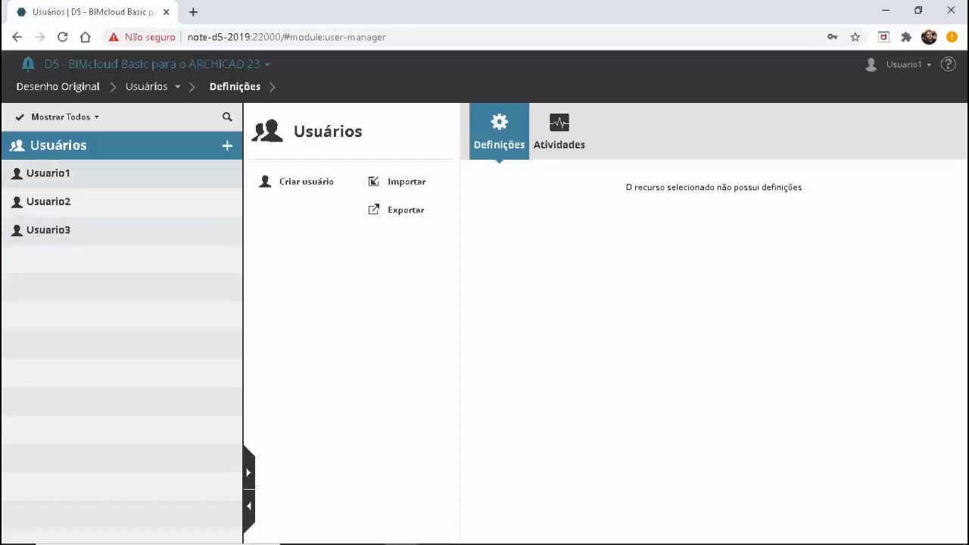
pyautogui.click(49, 173)
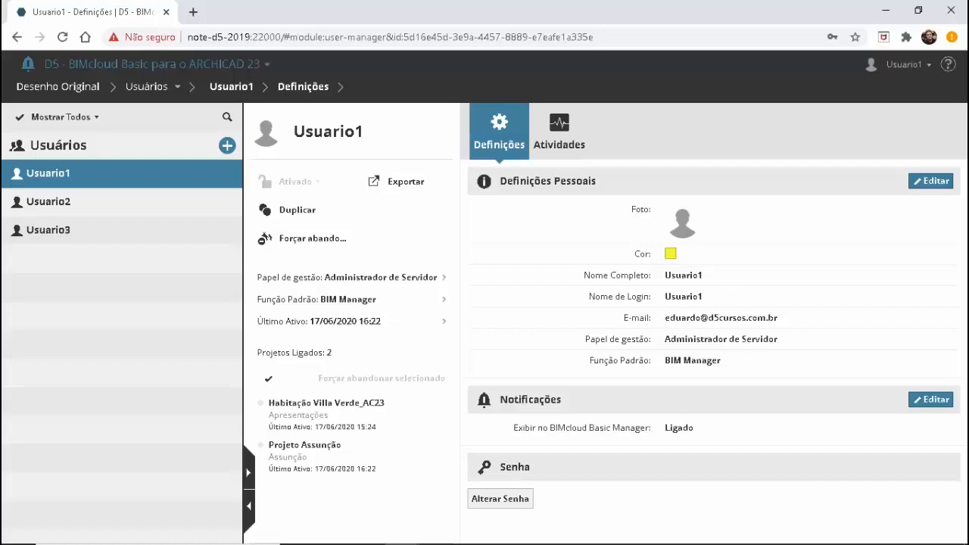
# Open Usuario1's personal settings for editing and review the management role options, keeping Administrador de Servidor
pyautogui.click(931, 181)
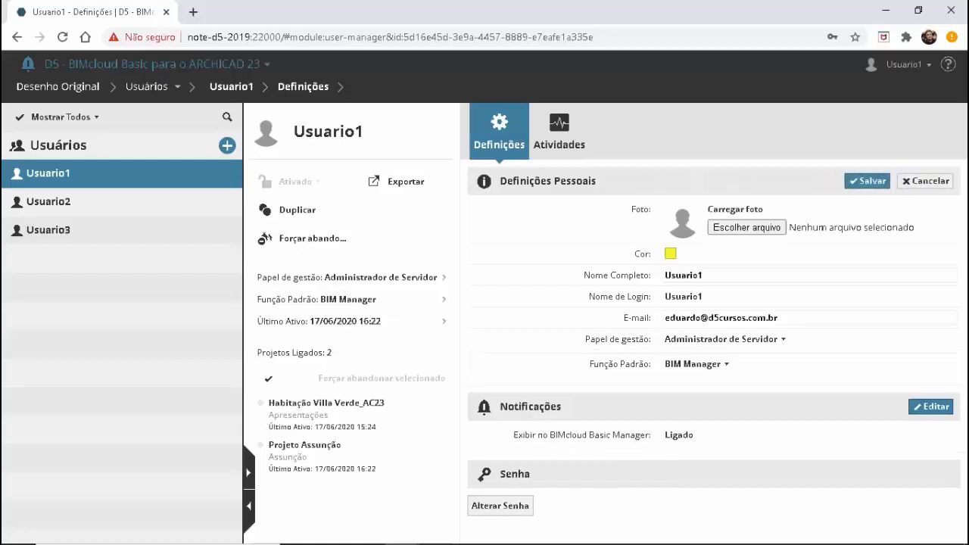
pyautogui.click(725, 340)
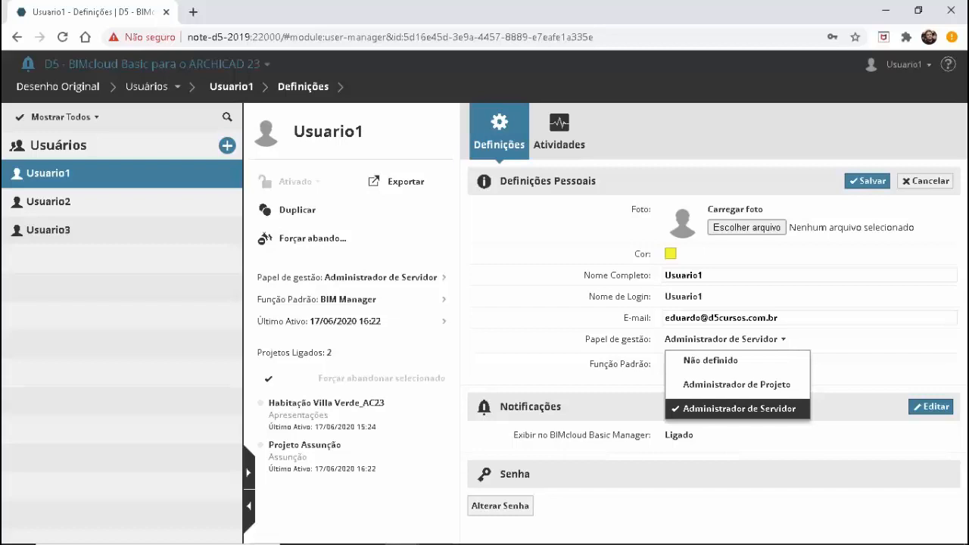
pyautogui.click(739, 409)
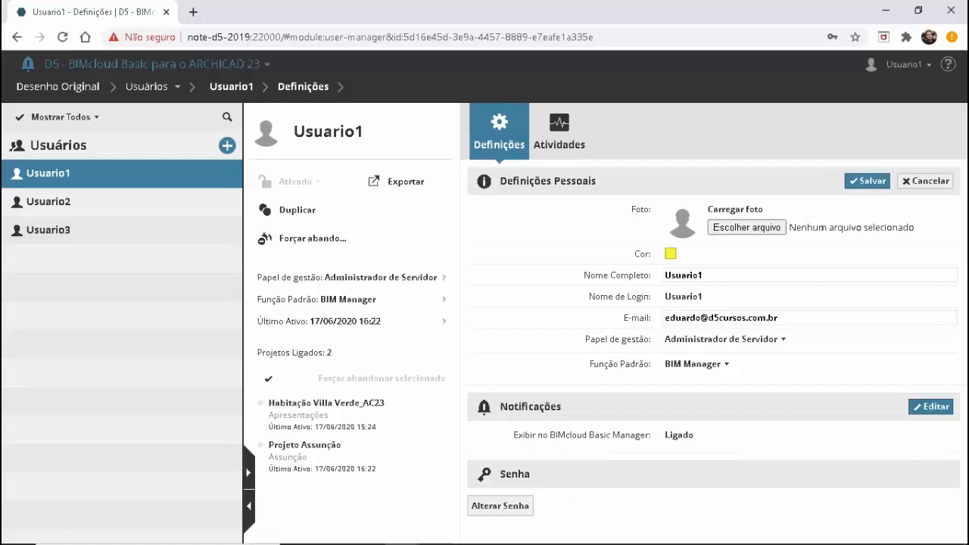
# Try Arquiteto as Usuario1's default role, switch back to BIM Manager and discard the edit
pyautogui.click(696, 364)
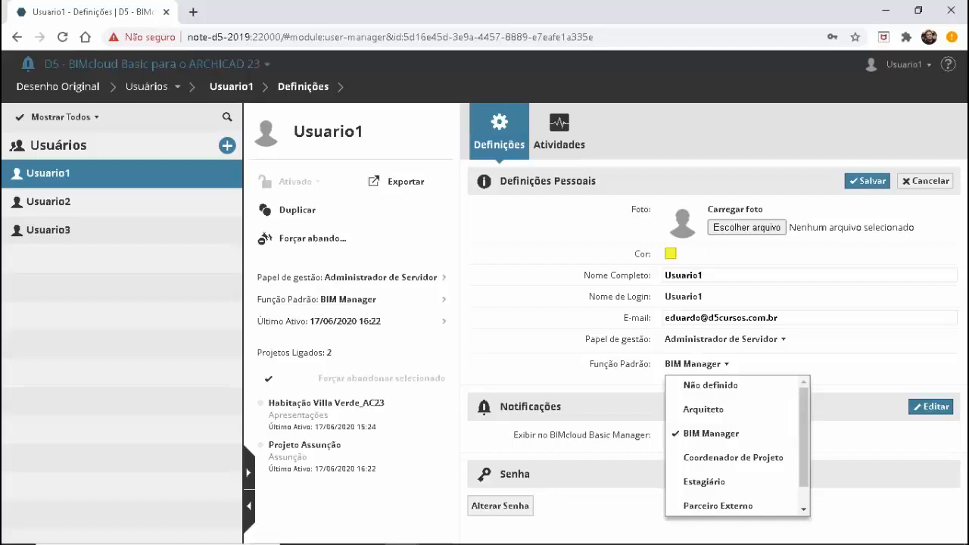
pyautogui.click(697, 364)
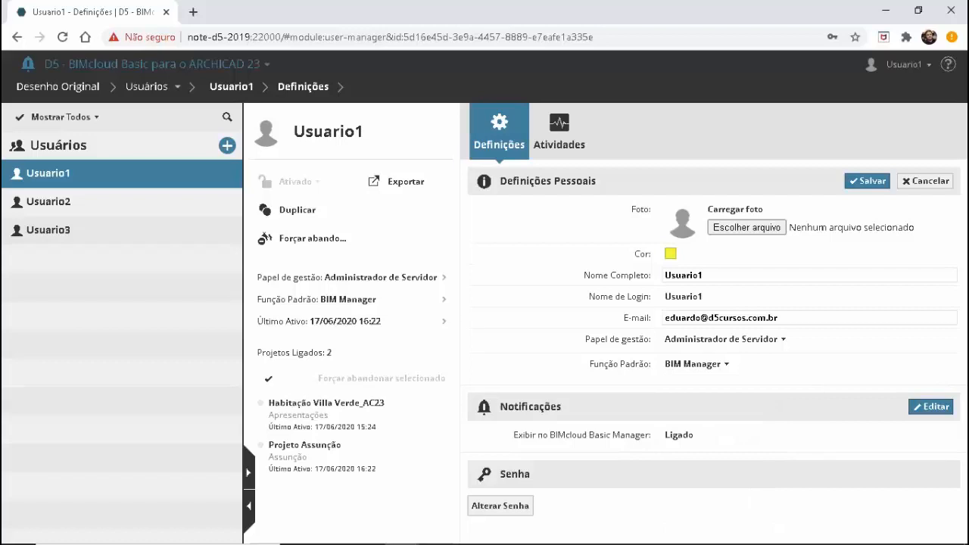
pyautogui.click(697, 364)
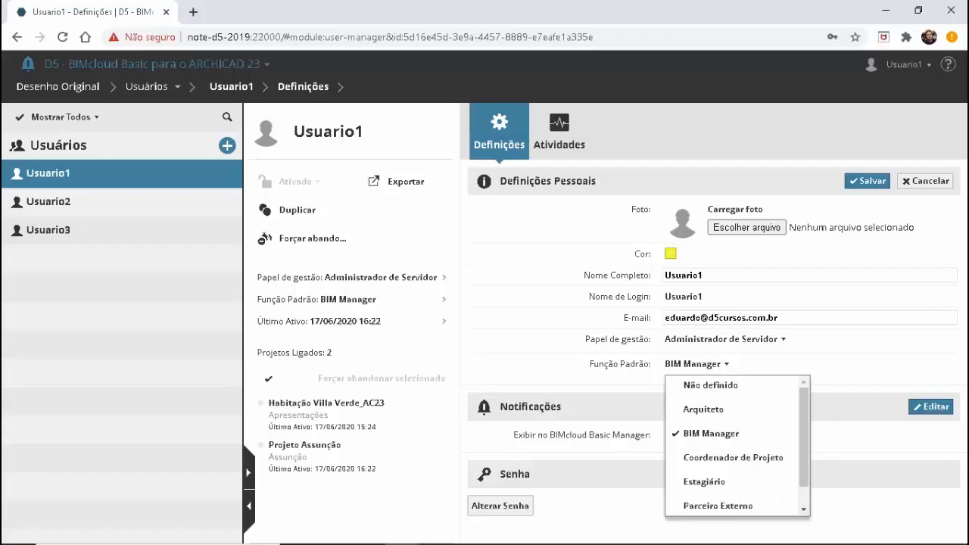
pyautogui.click(704, 409)
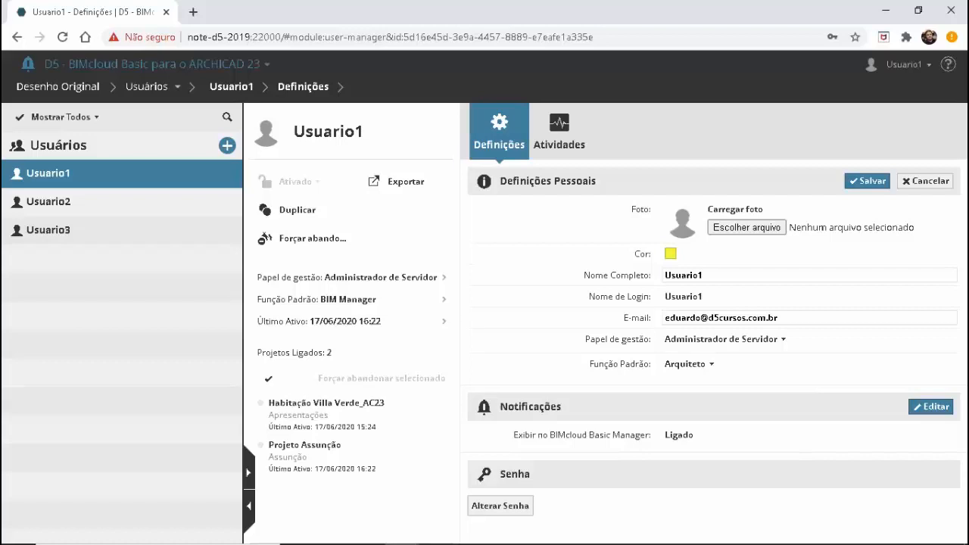
pyautogui.click(690, 364)
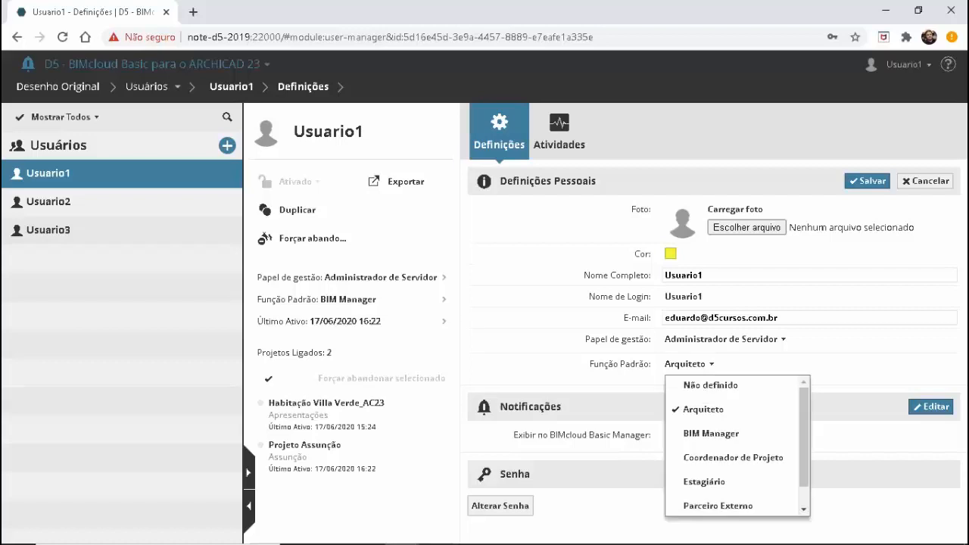
pyautogui.click(713, 433)
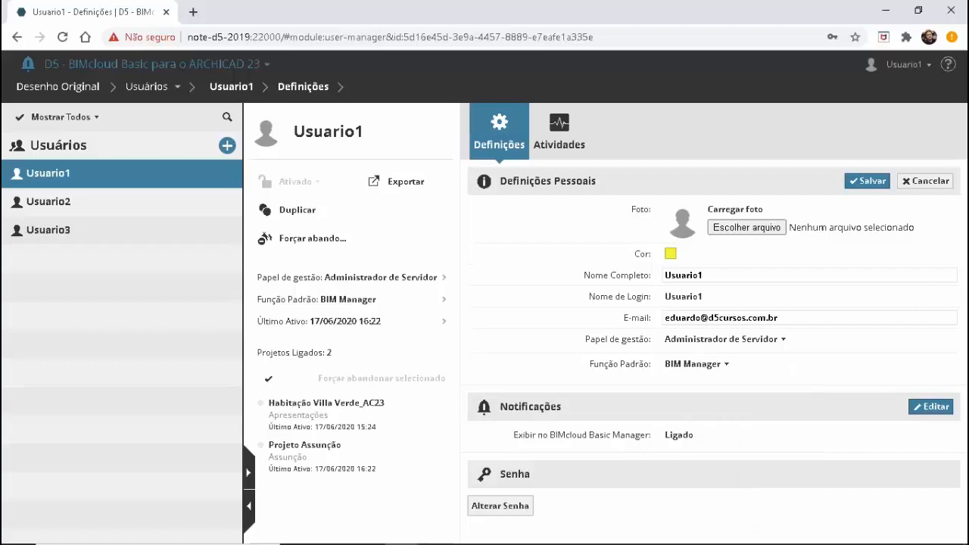
pyautogui.click(926, 181)
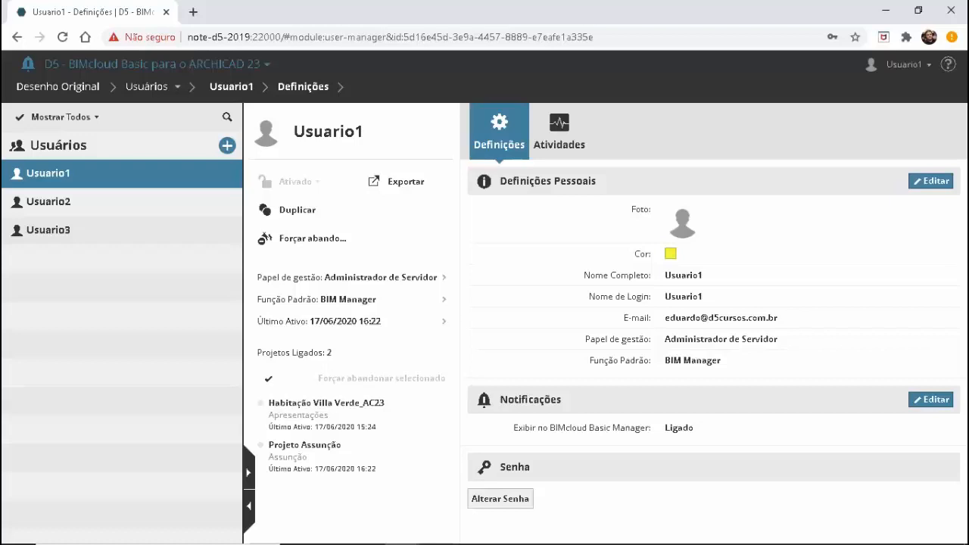
# Examine Usuario1's activity log and compare the account definitions of Usuario1, Usuario2 and Usuario3
pyautogui.click(560, 132)
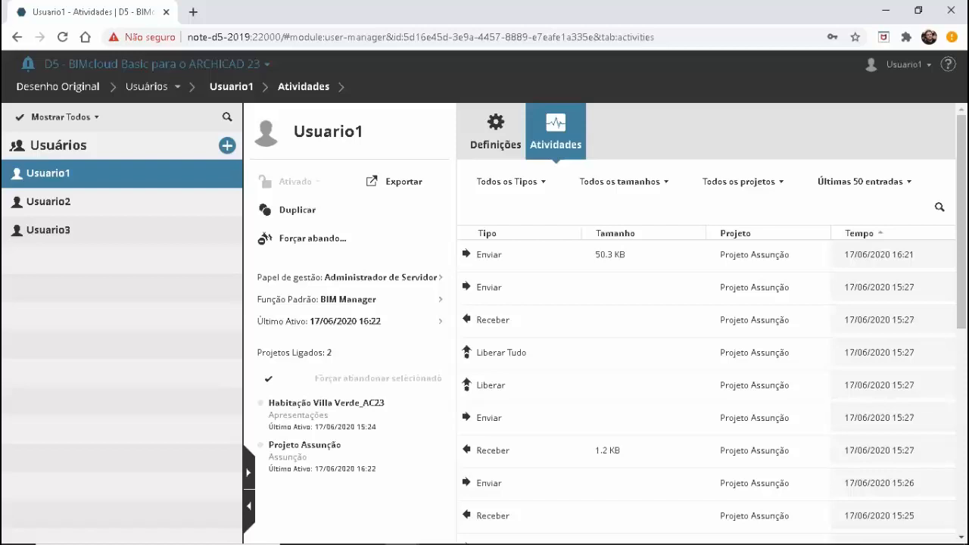
pyautogui.click(496, 133)
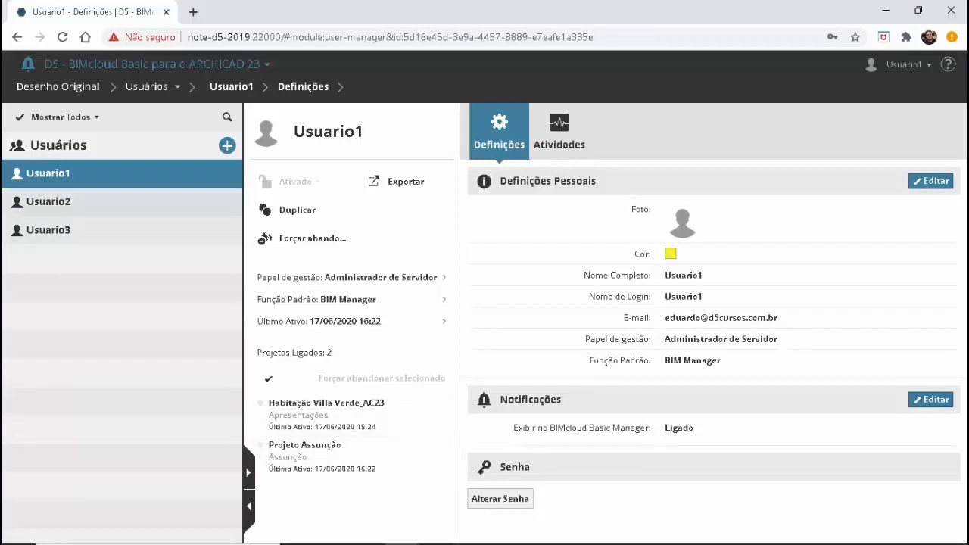
pyautogui.click(48, 202)
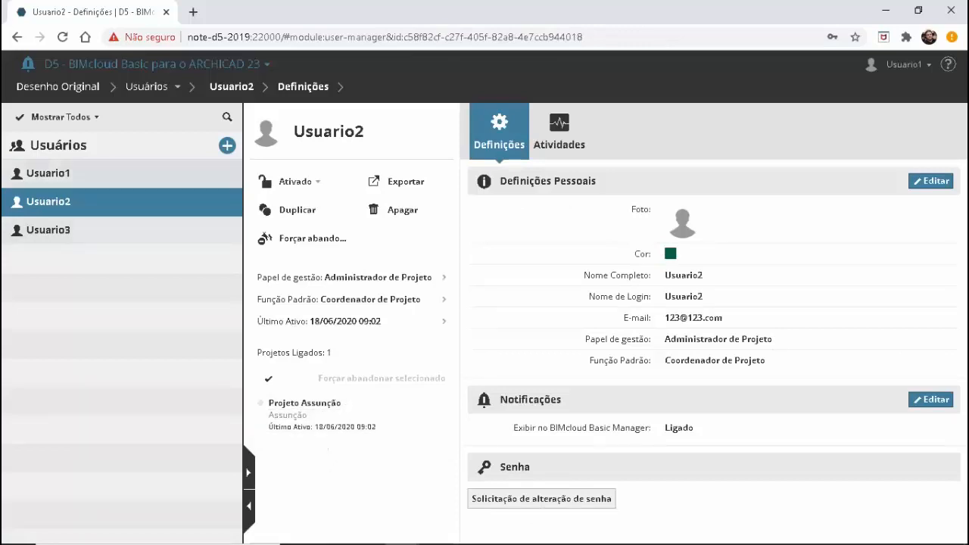
pyautogui.click(49, 174)
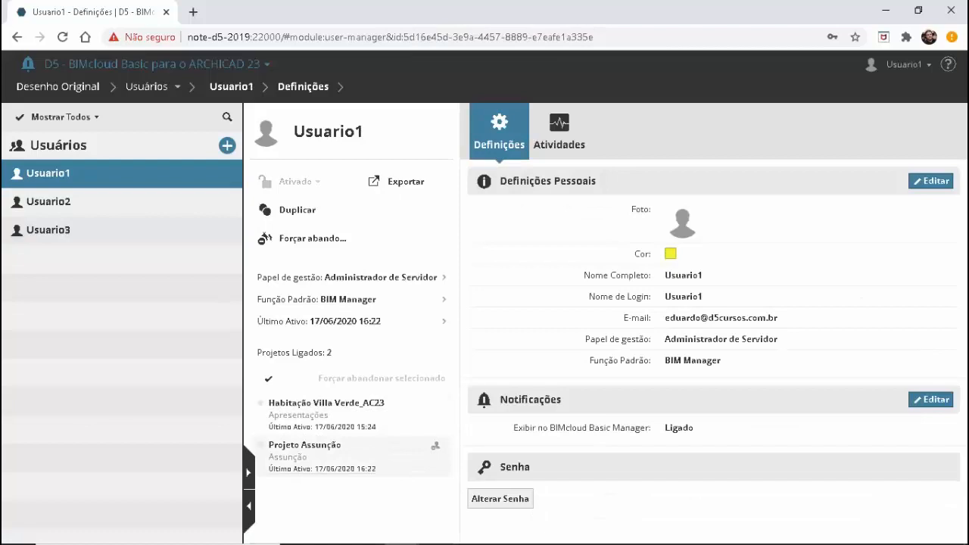
pyautogui.click(48, 202)
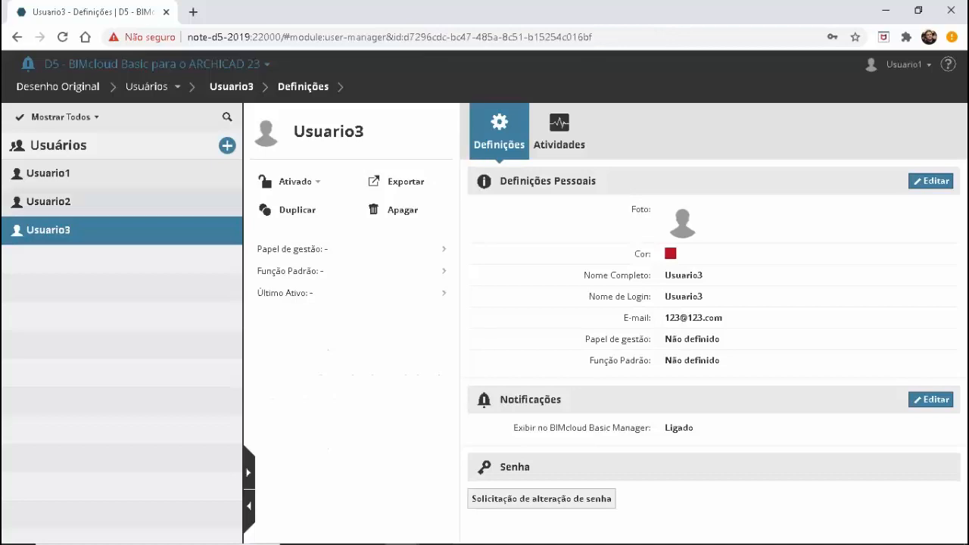
pyautogui.click(49, 202)
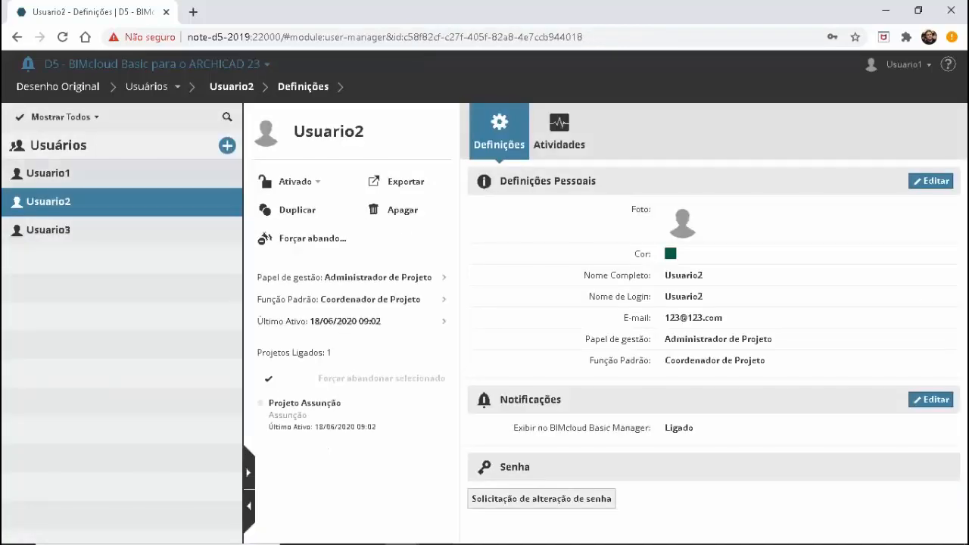
pyautogui.click(49, 173)
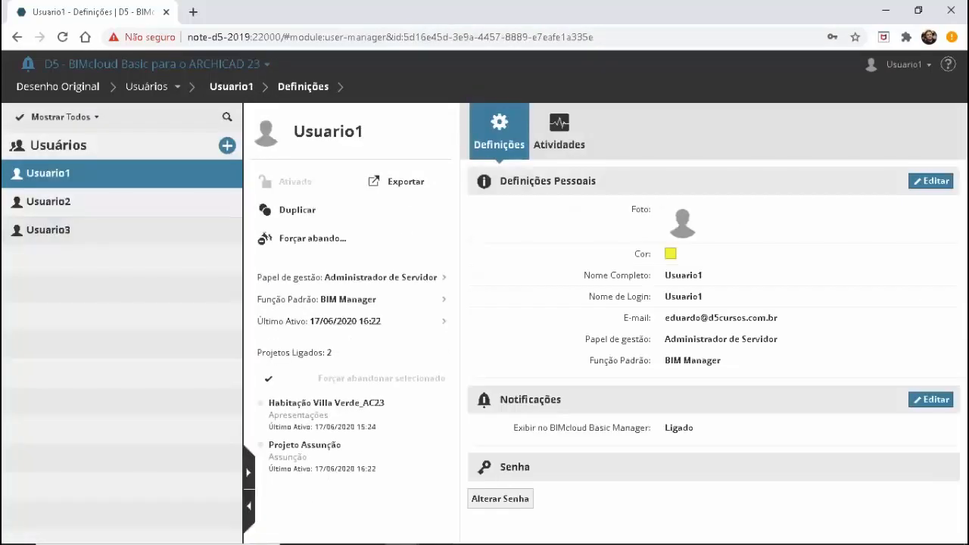
# Open project management from the start page and inspect the contents of the Apresentações and Em Andamento folders
pyautogui.click(57, 87)
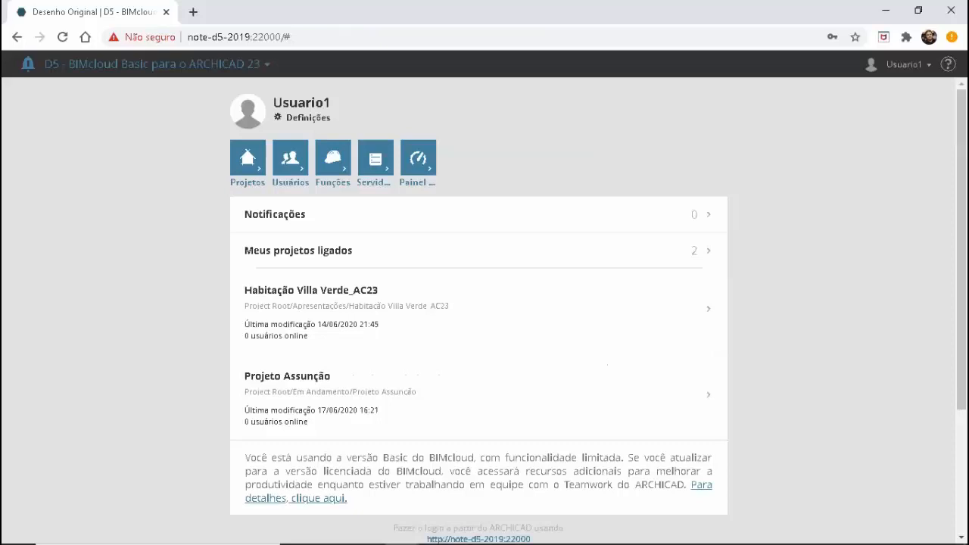
pyautogui.click(248, 158)
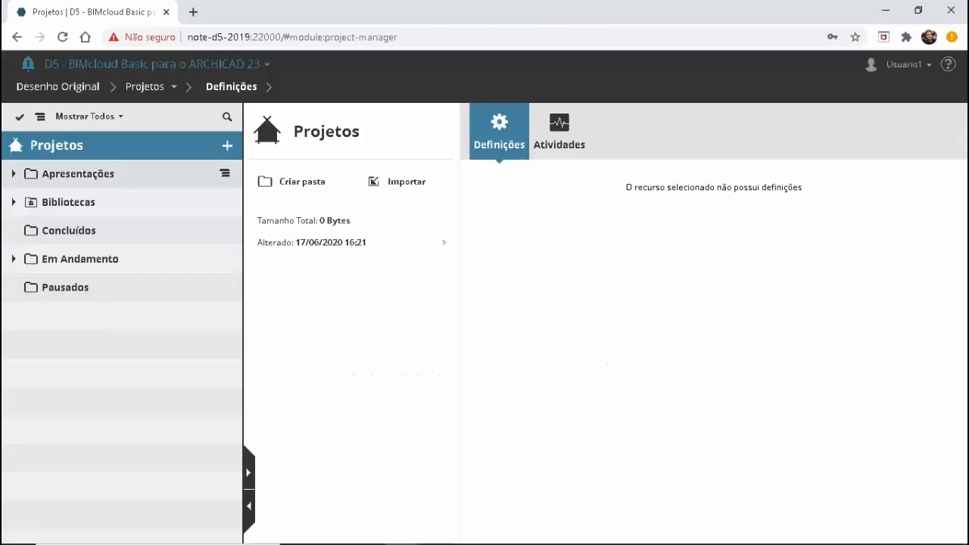
pyautogui.click(14, 174)
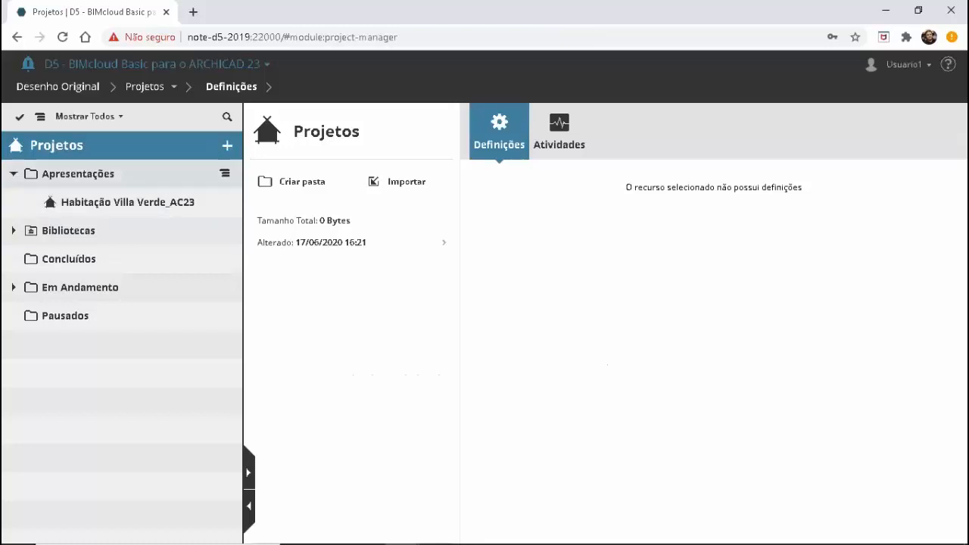
pyautogui.click(78, 174)
pyautogui.click(13, 174)
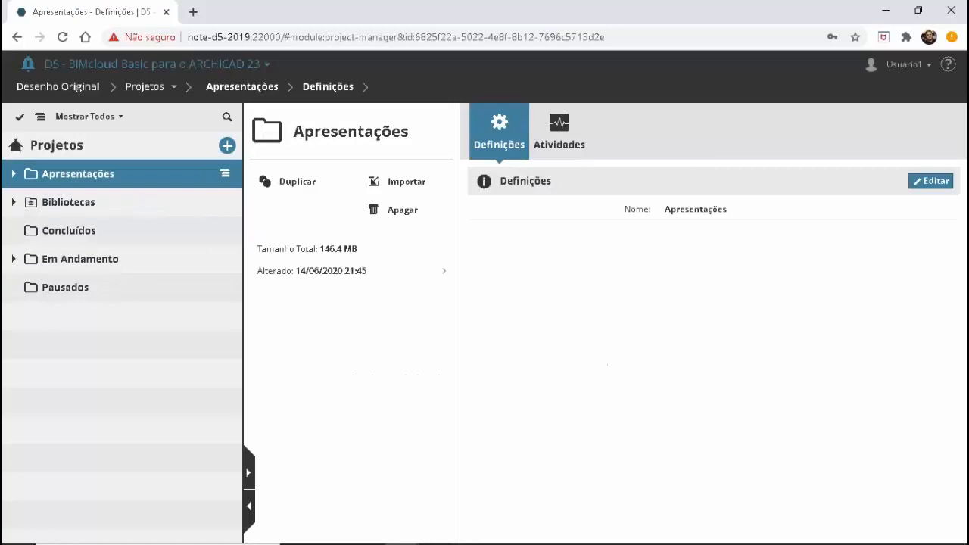
pyautogui.click(13, 259)
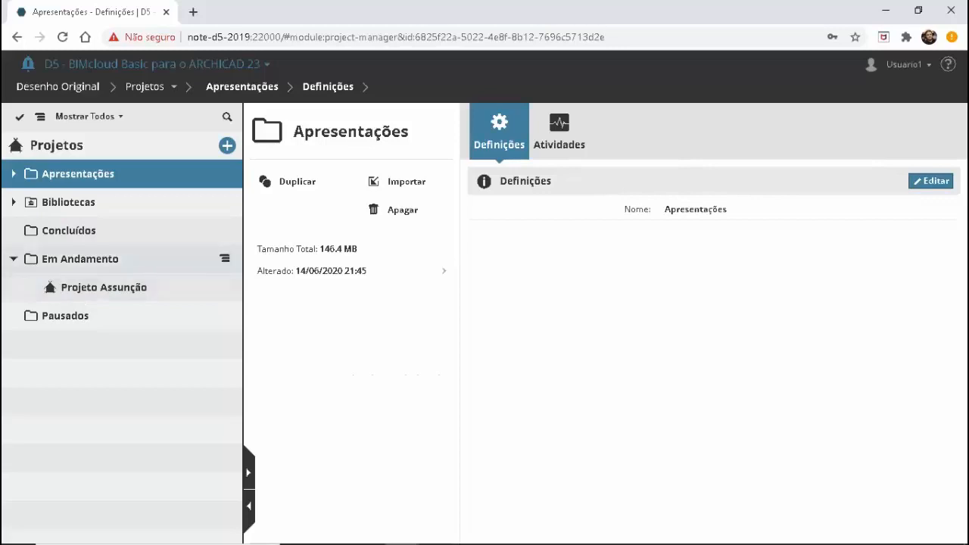
pyautogui.click(13, 259)
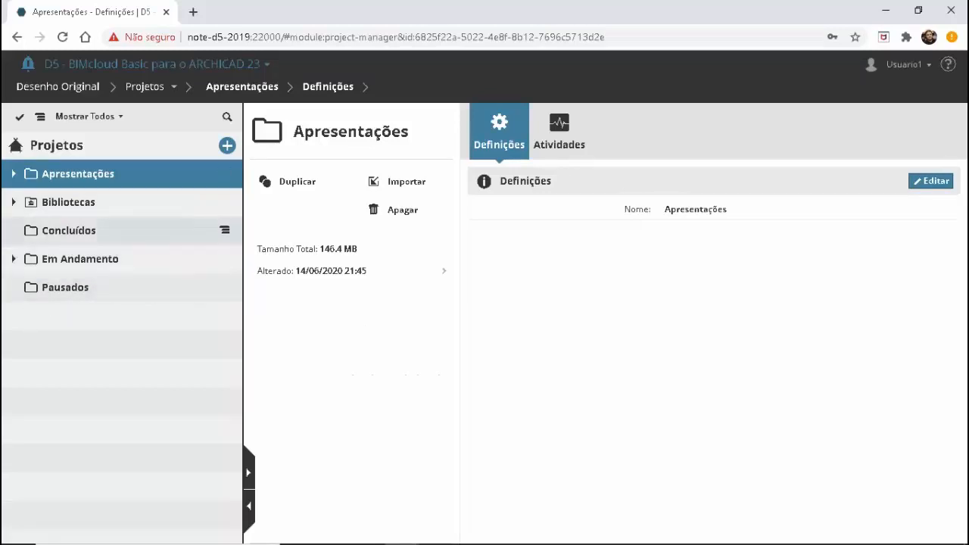
# Inspect the definitions of the Bibliotecas folder and the libraries stored in it, leaving the folder collapsed
pyautogui.click(68, 203)
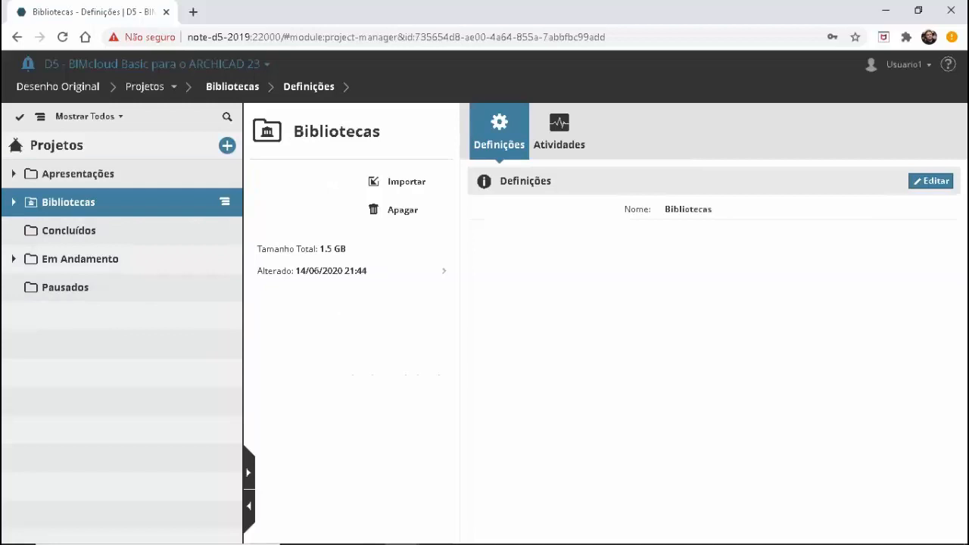
pyautogui.click(14, 202)
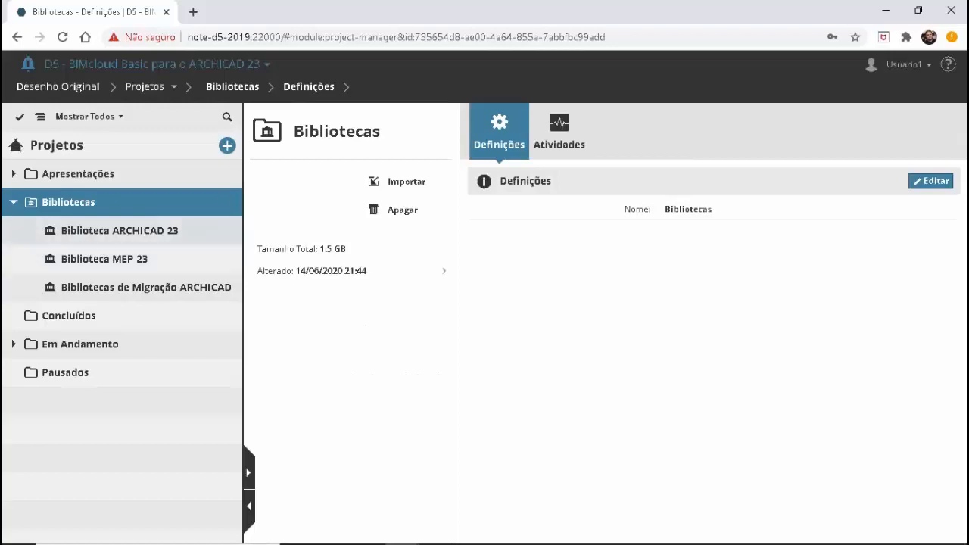
pyautogui.click(13, 202)
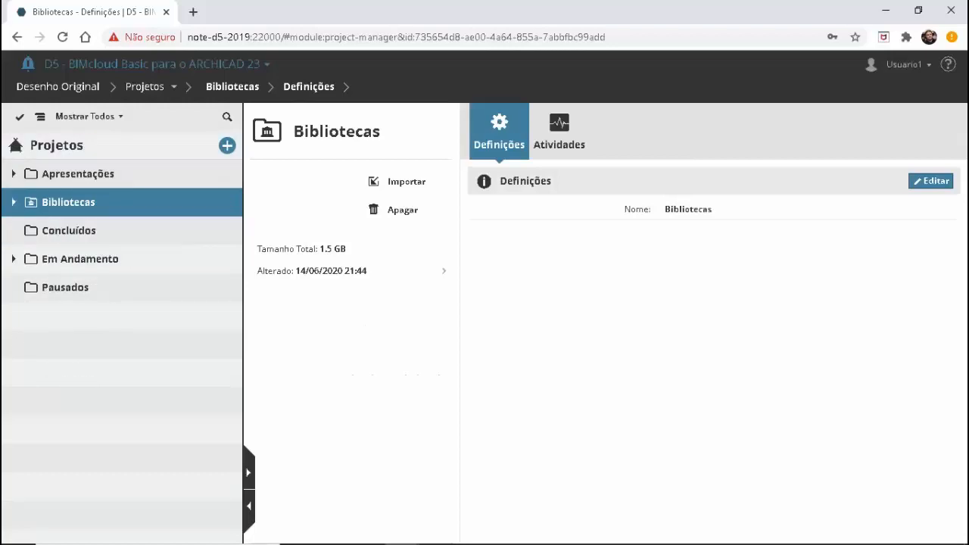
# Review the BIMcloud Basic Manager definitions in server management and return to the start page
pyautogui.click(58, 86)
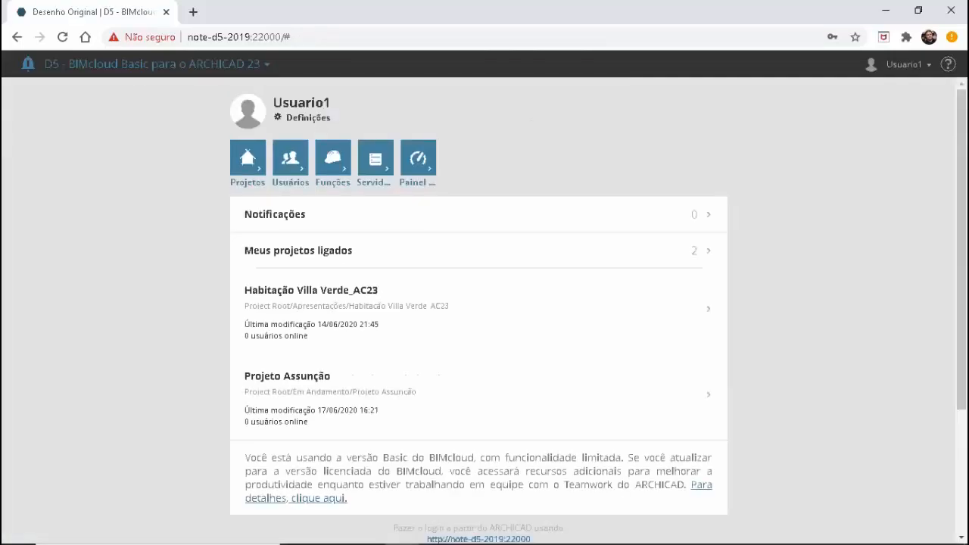
pyautogui.click(375, 158)
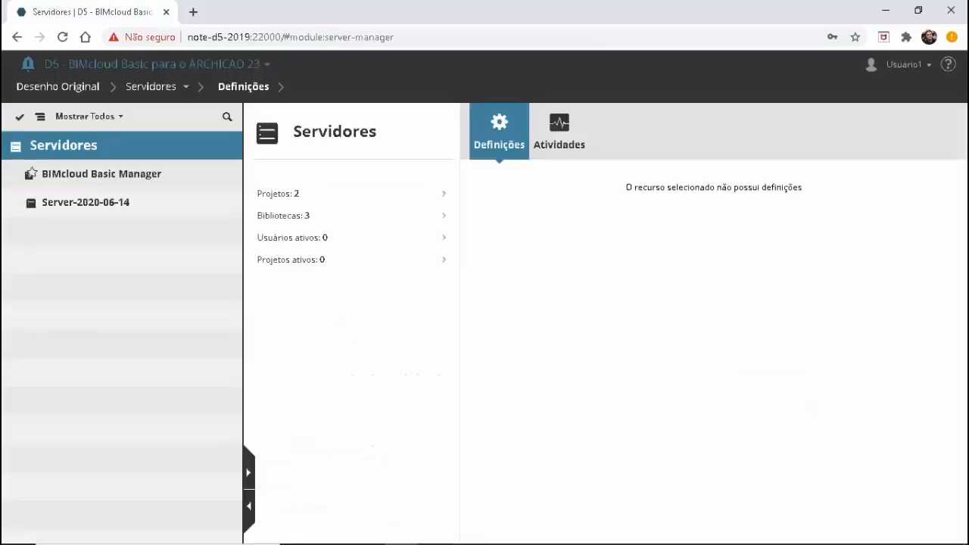
pyautogui.click(101, 175)
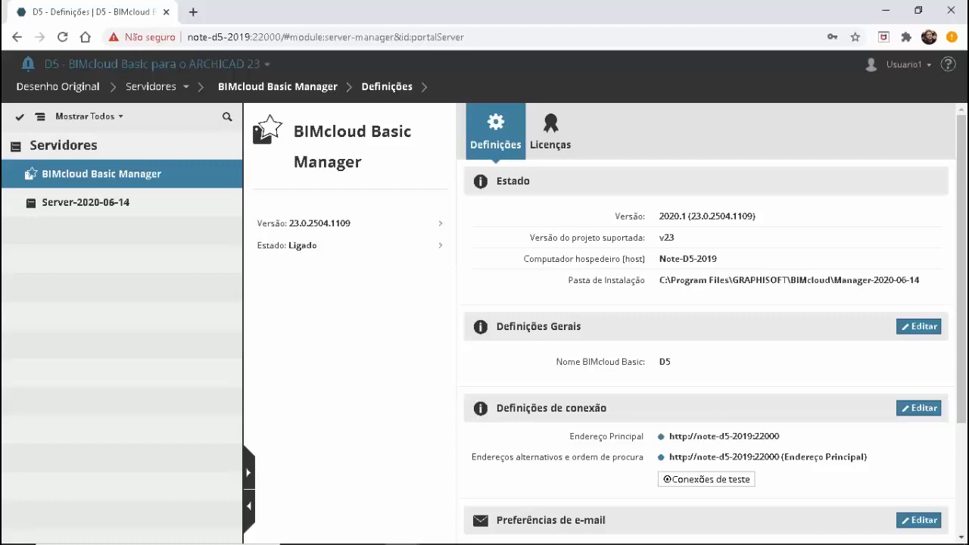
pyautogui.click(58, 87)
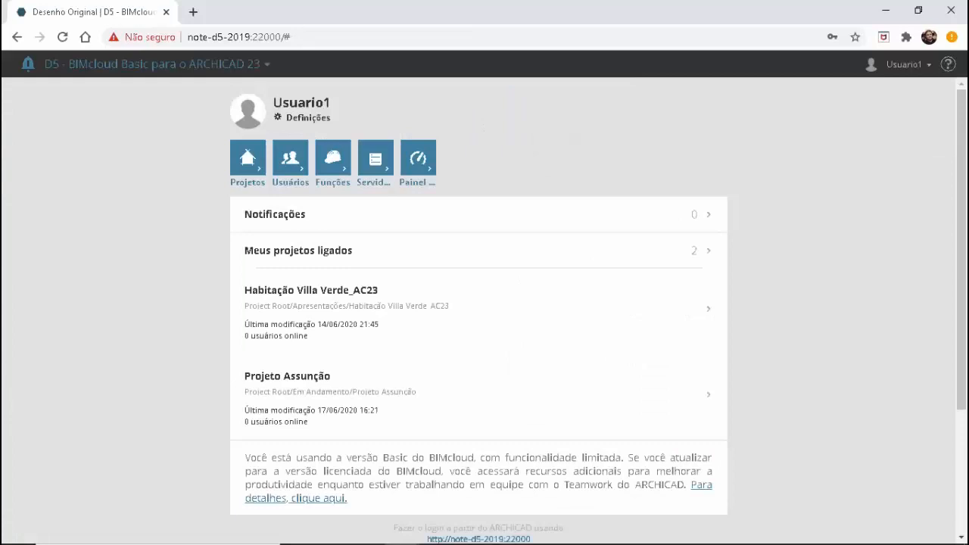